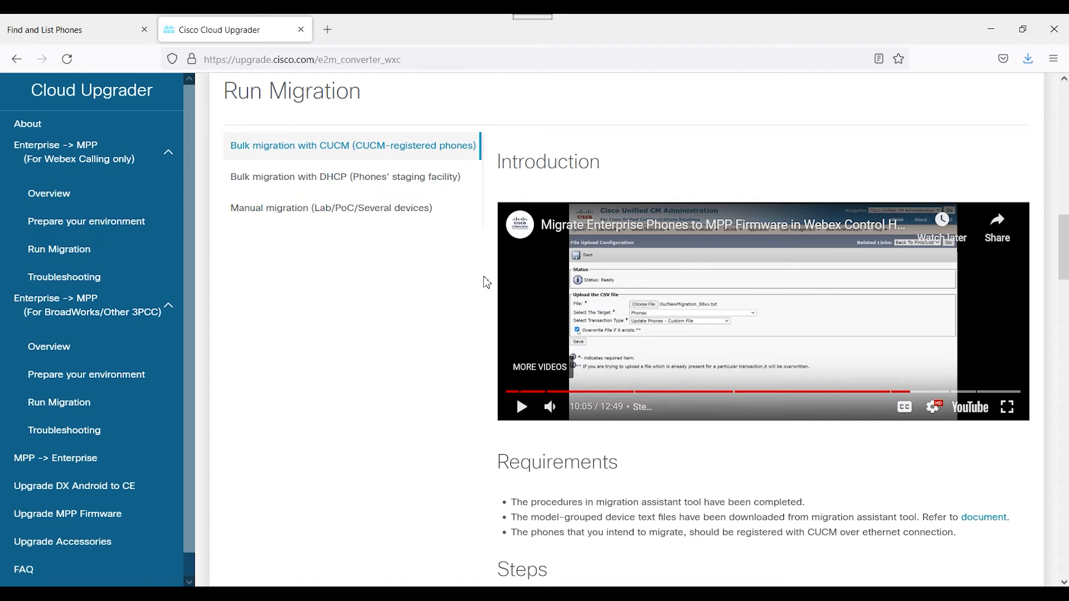
Review the CUCM bulk migration instructions down to the Load Server setting in Step 7.
scroll(491, 290, down, 3)
scroll(492, 290, down, 4)
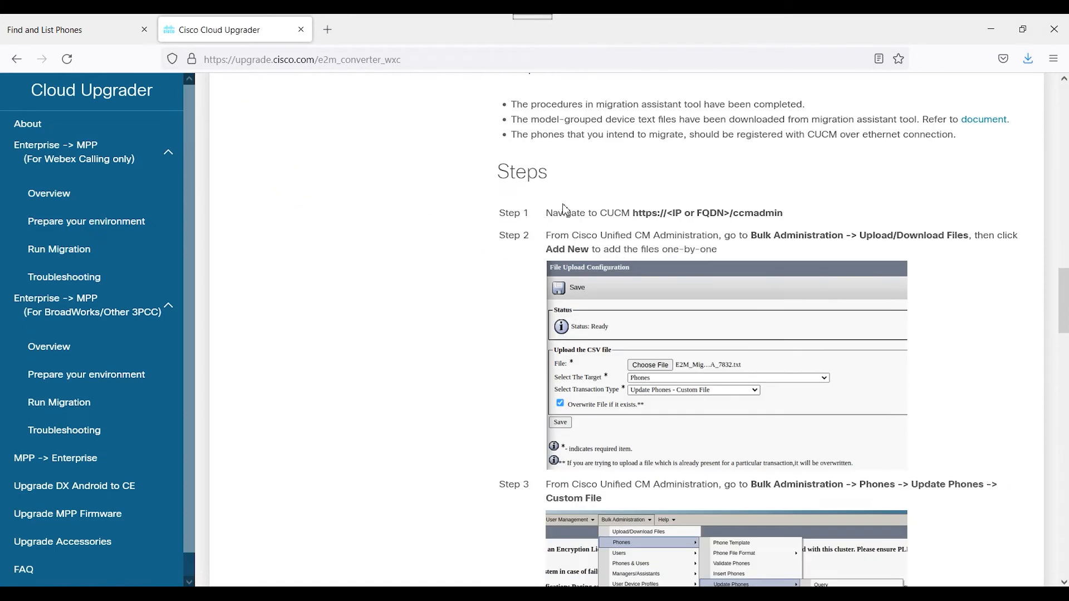
scroll(523, 223, down, 2)
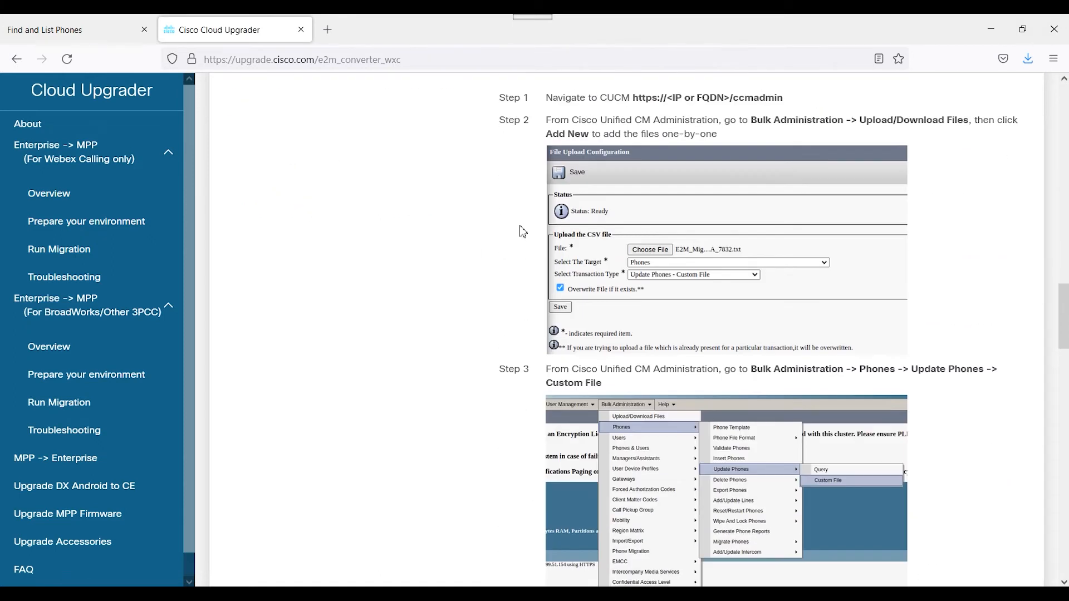
scroll(523, 227, down, 2)
scroll(522, 233, down, 7)
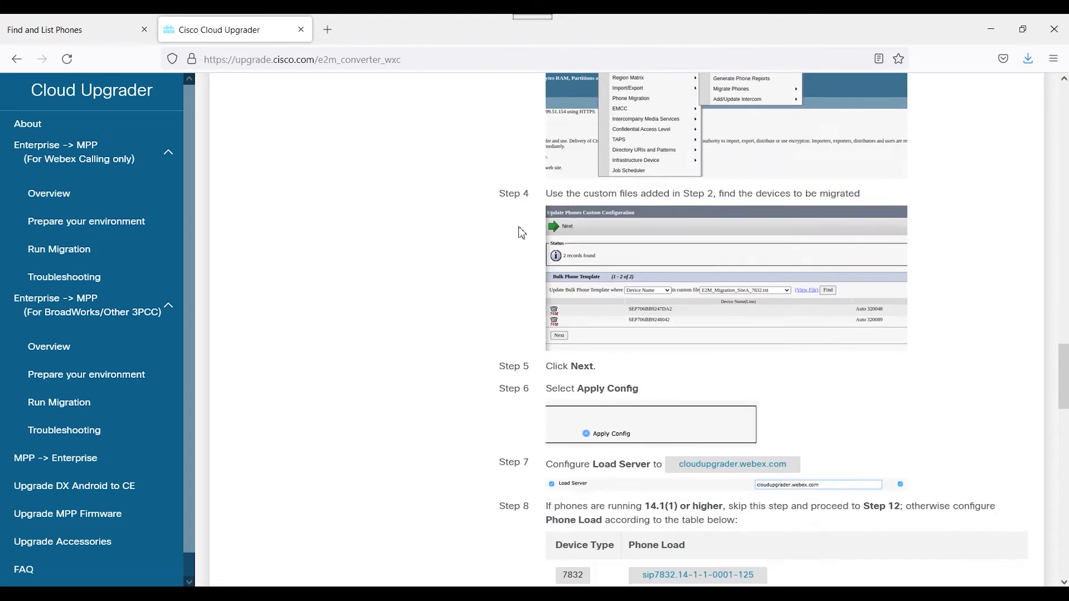
scroll(522, 233, down, 1)
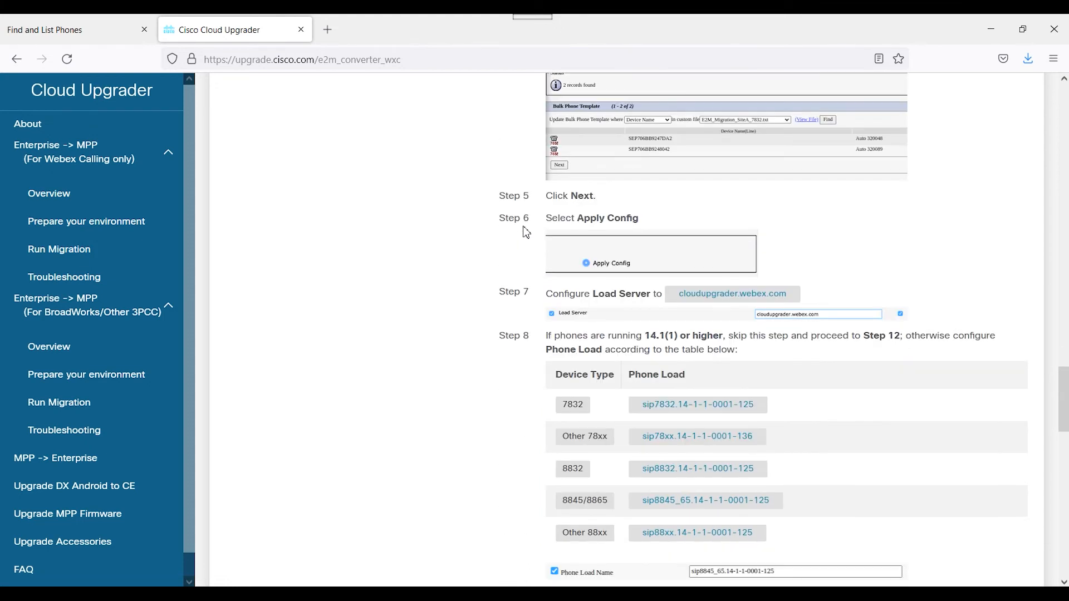
drag(535, 299, 503, 297)
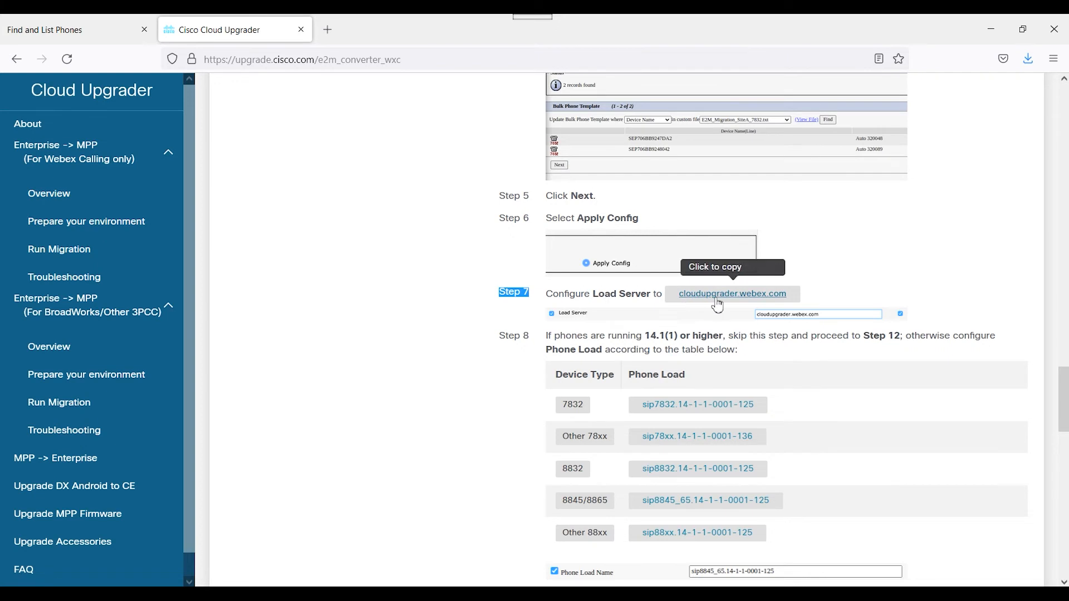
Switch to Cisco Unified CM Administration and open the bulk phone update based on a custom file.
click(101, 30)
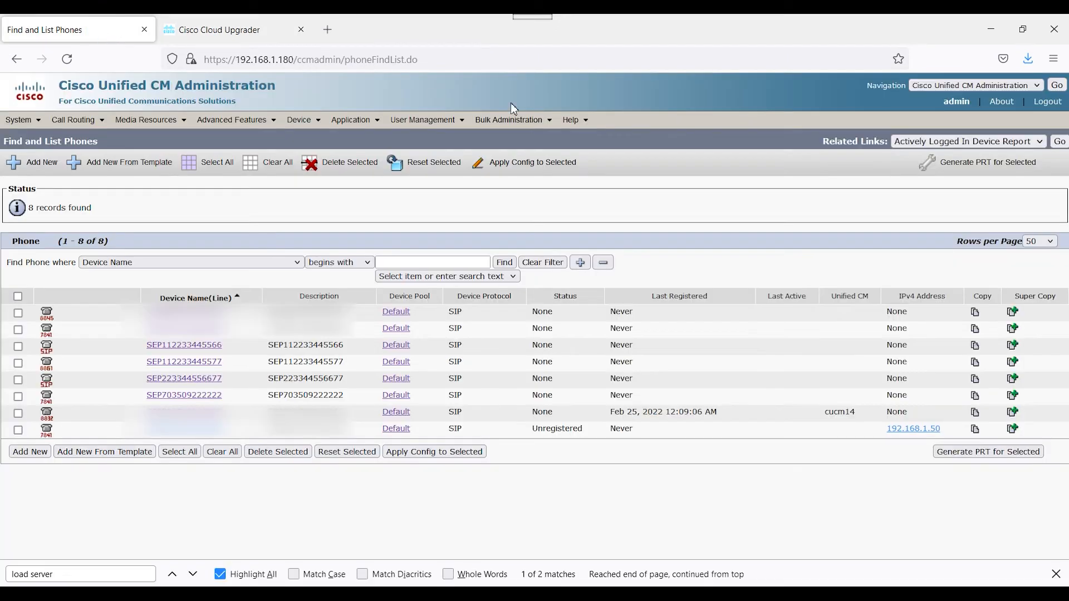
click(530, 128)
mouse_move(546, 161)
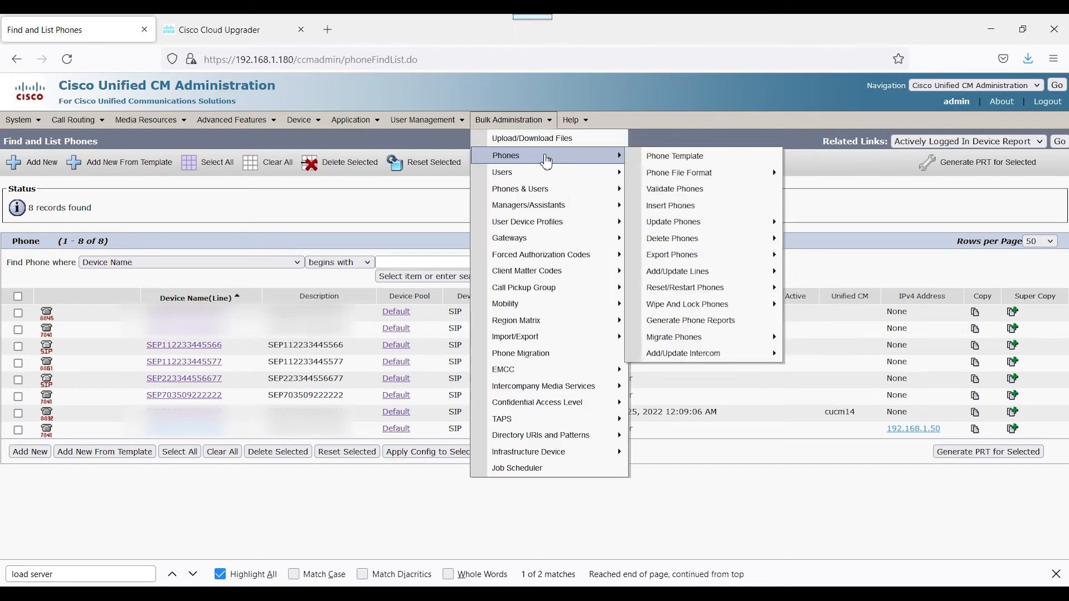
mouse_move(674, 228)
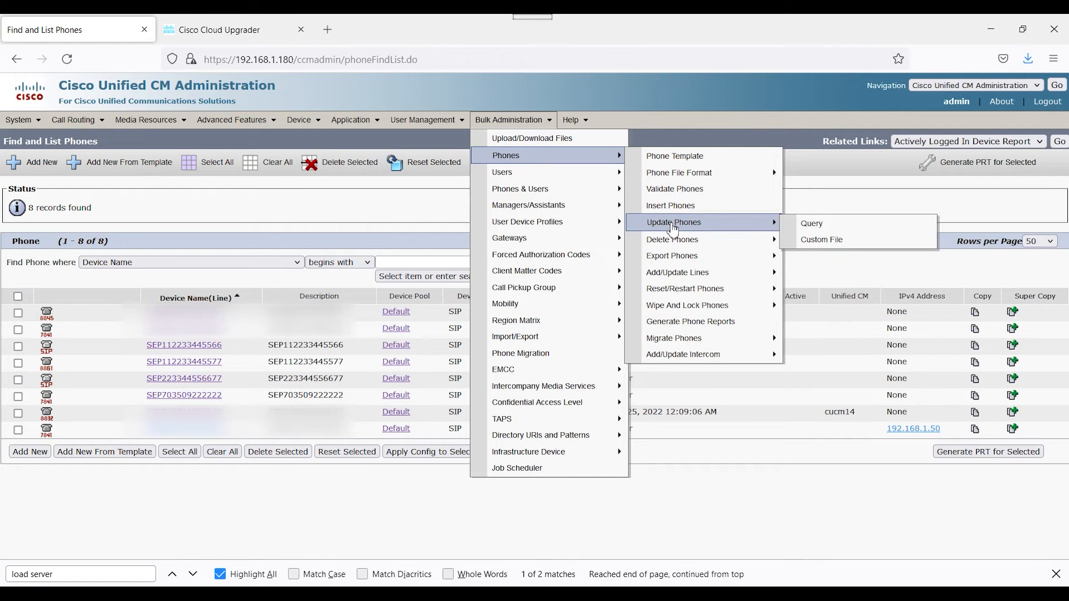
click(829, 240)
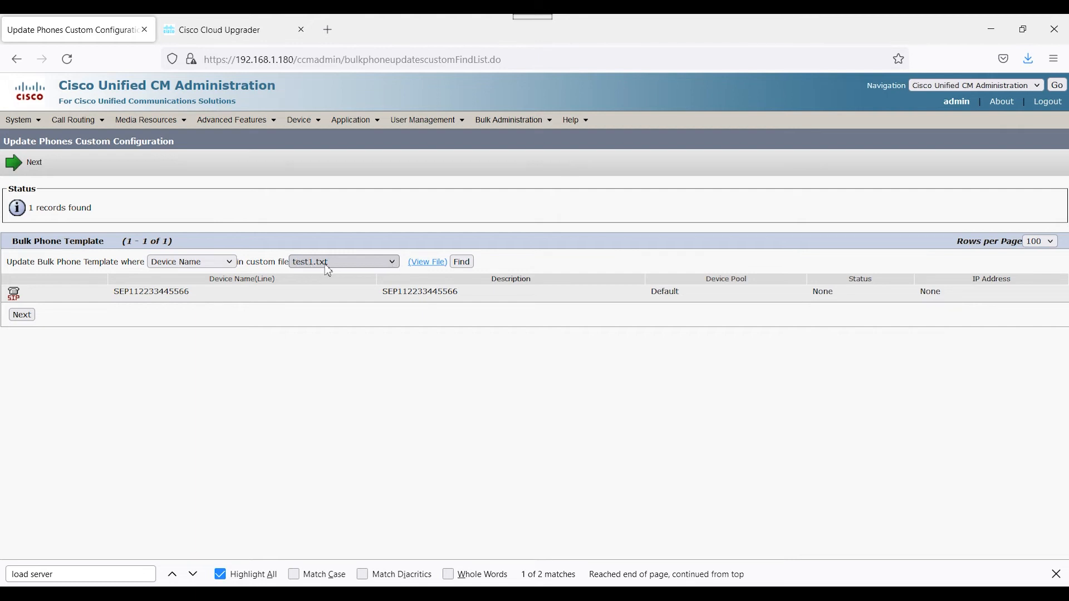
Search the update form for the test1.txt phones for "load server" and return to the custom file selection.
click(25, 319)
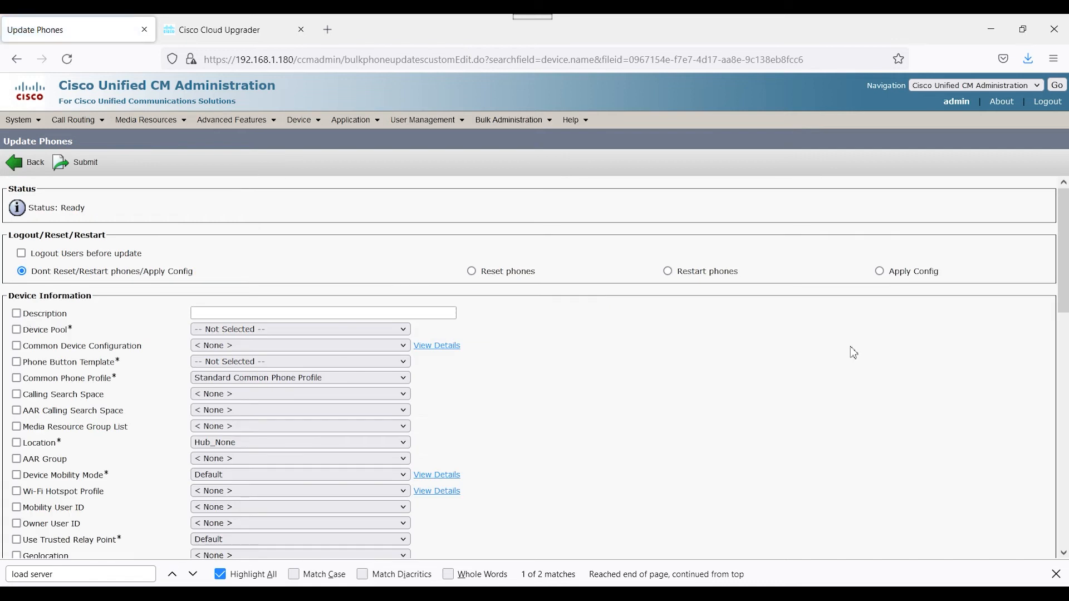
click(63, 575)
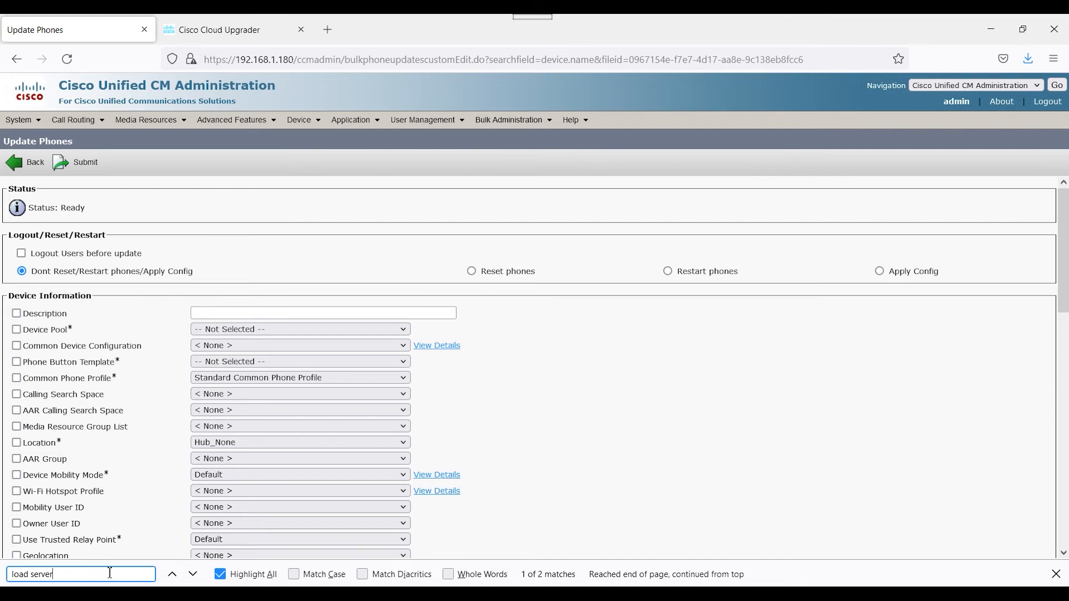
key(Return)
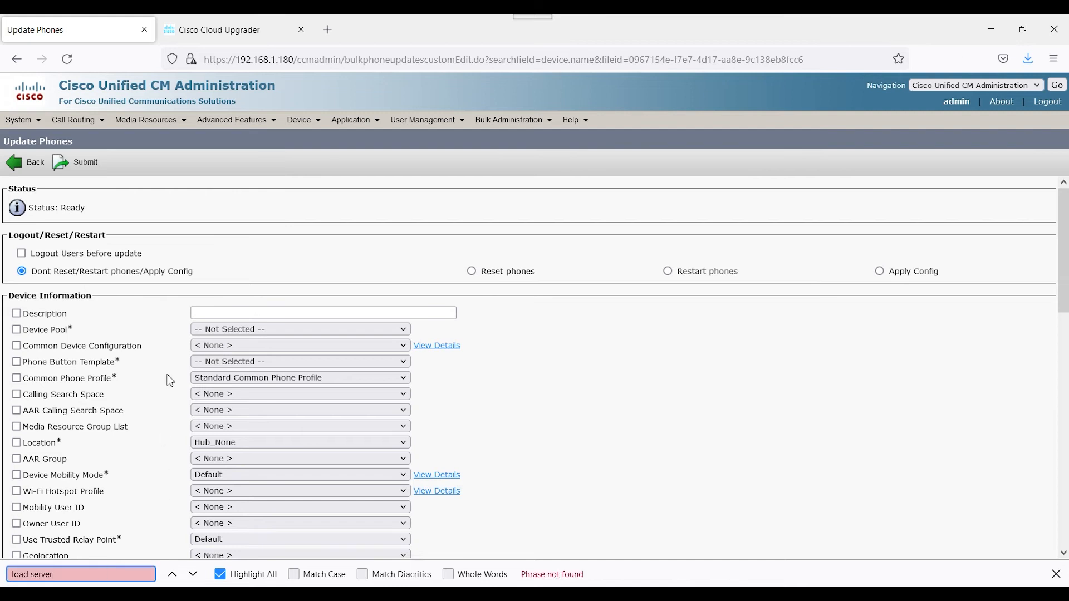
drag(1066, 295, 1066, 529)
click(25, 163)
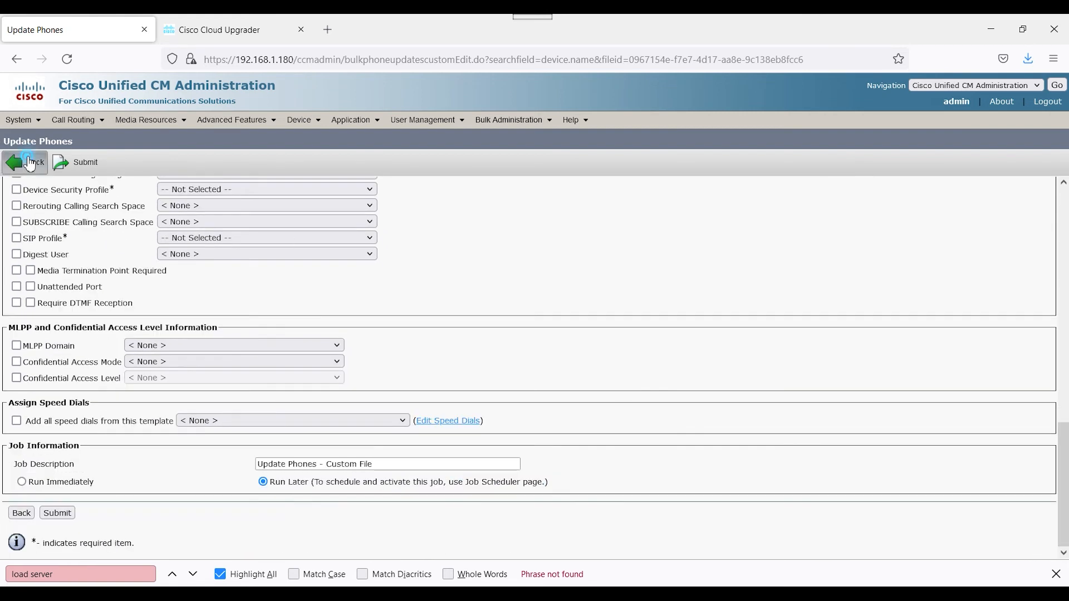
Find the phone listed in the custom file ending in 2AF.txt and continue to its update form.
click(357, 235)
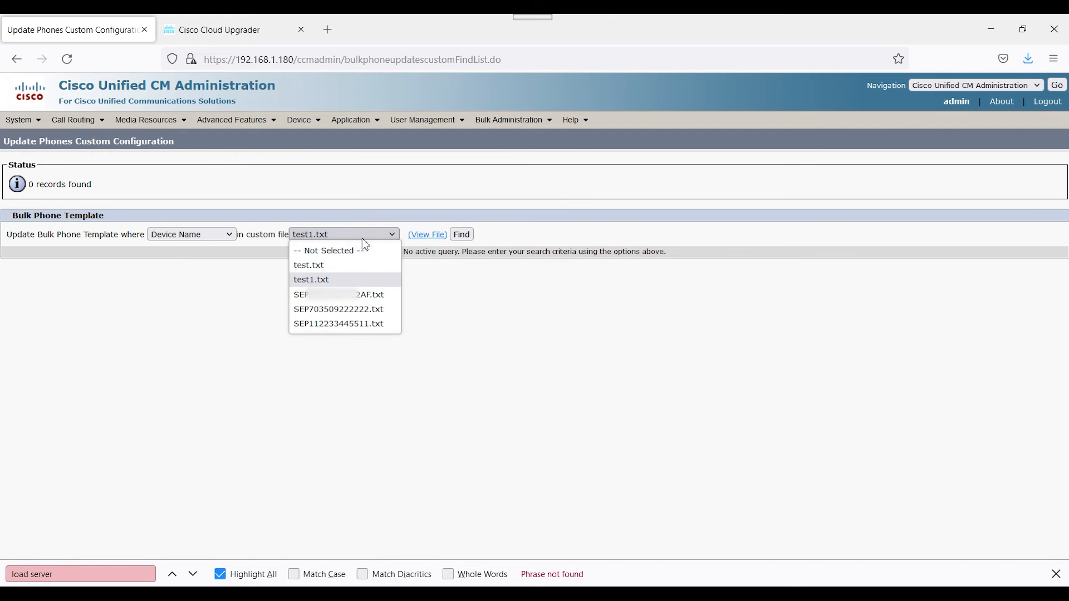
click(363, 294)
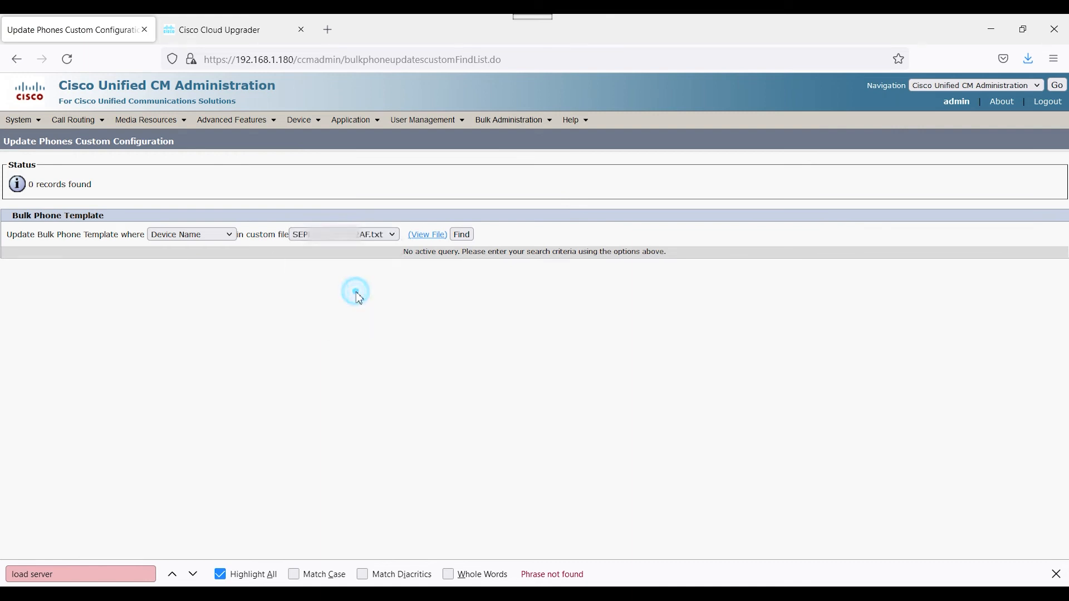
click(462, 235)
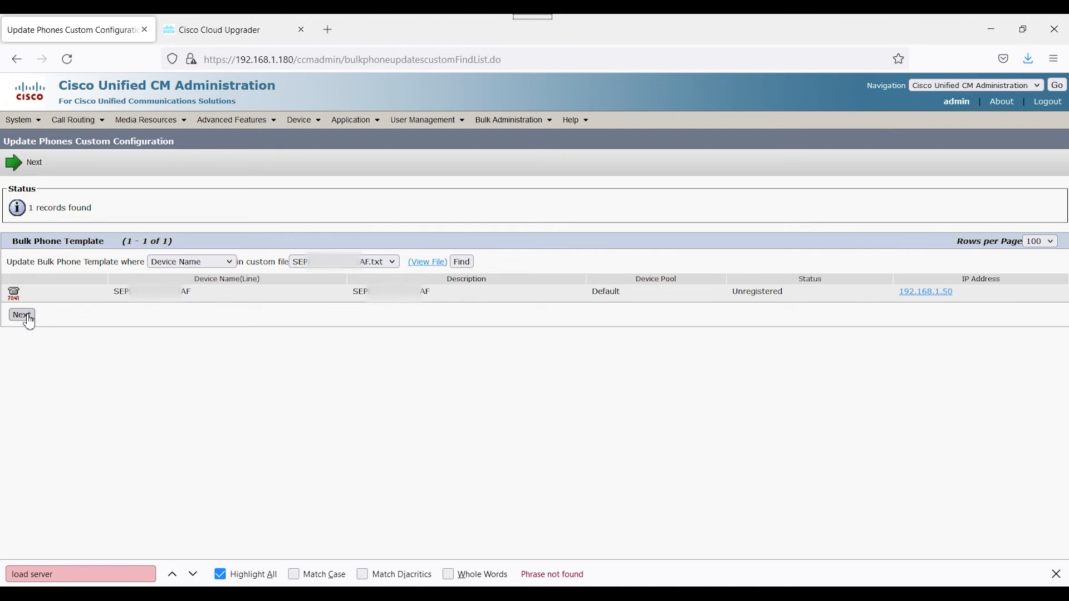
click(22, 315)
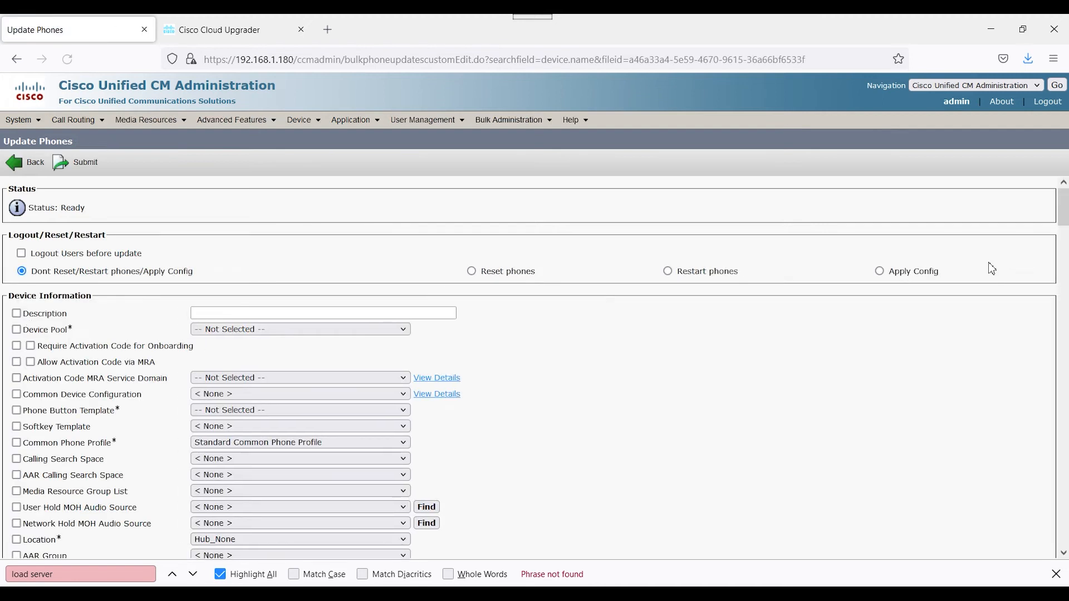
Locate the Load Server field and fill it with cloudupgrader.webex.com copied from Step 7 of the migration guide.
click(103, 572)
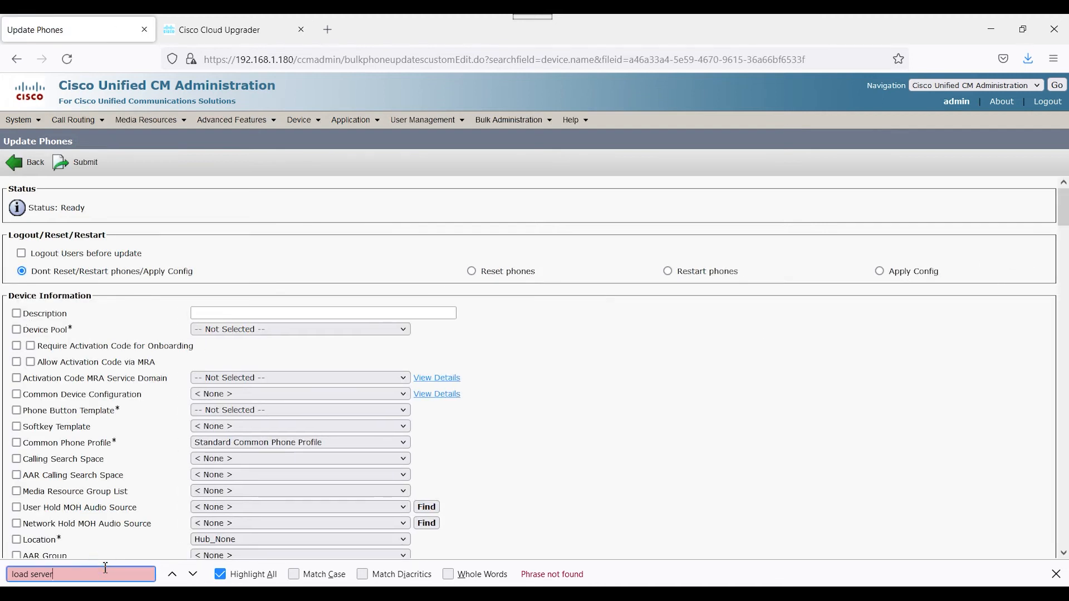
key(Return)
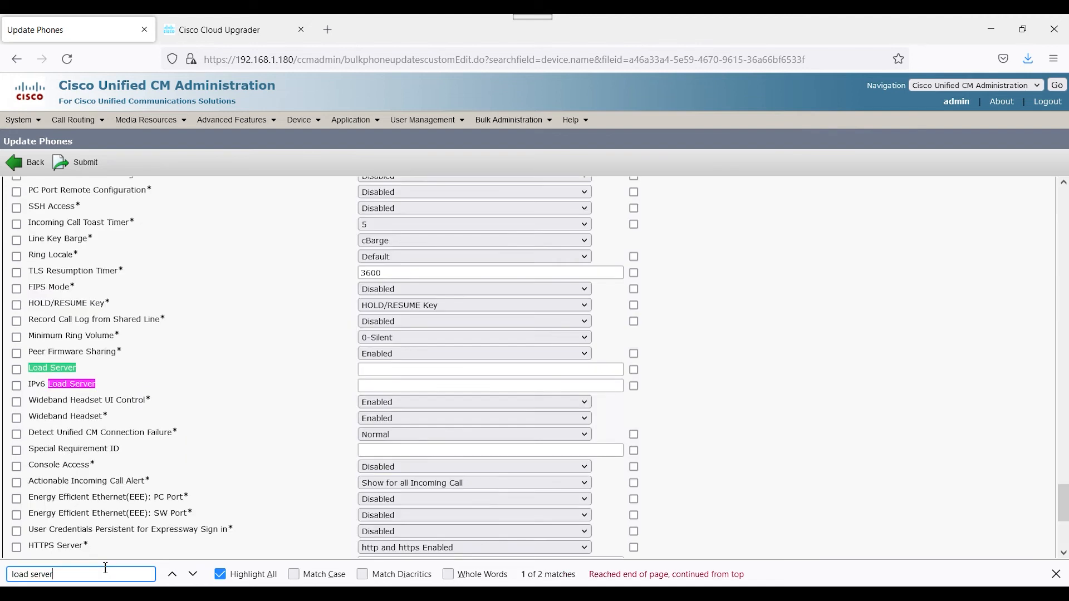
click(366, 370)
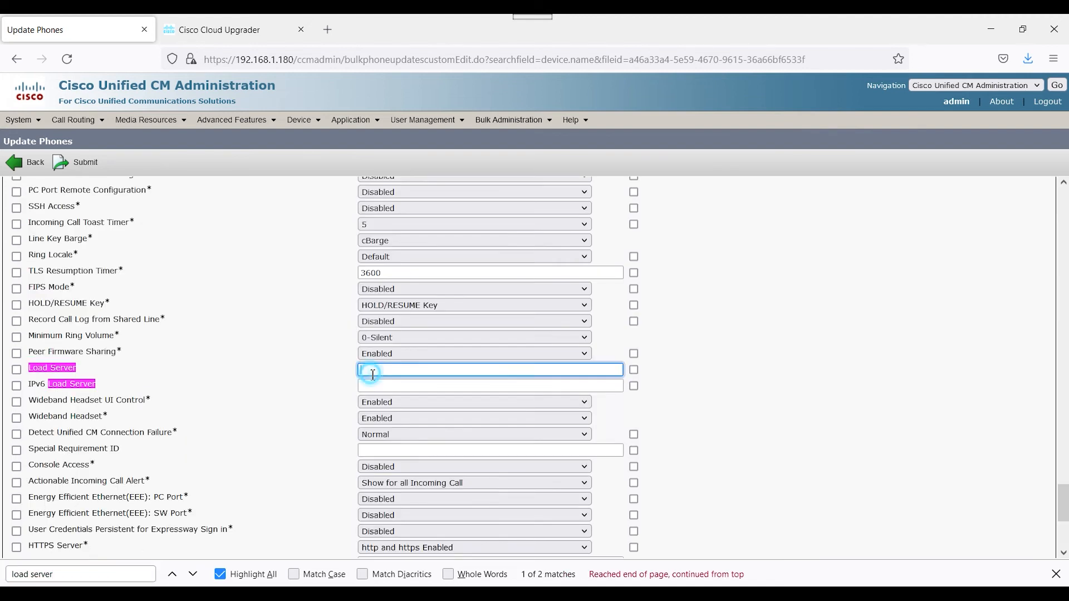
click(214, 38)
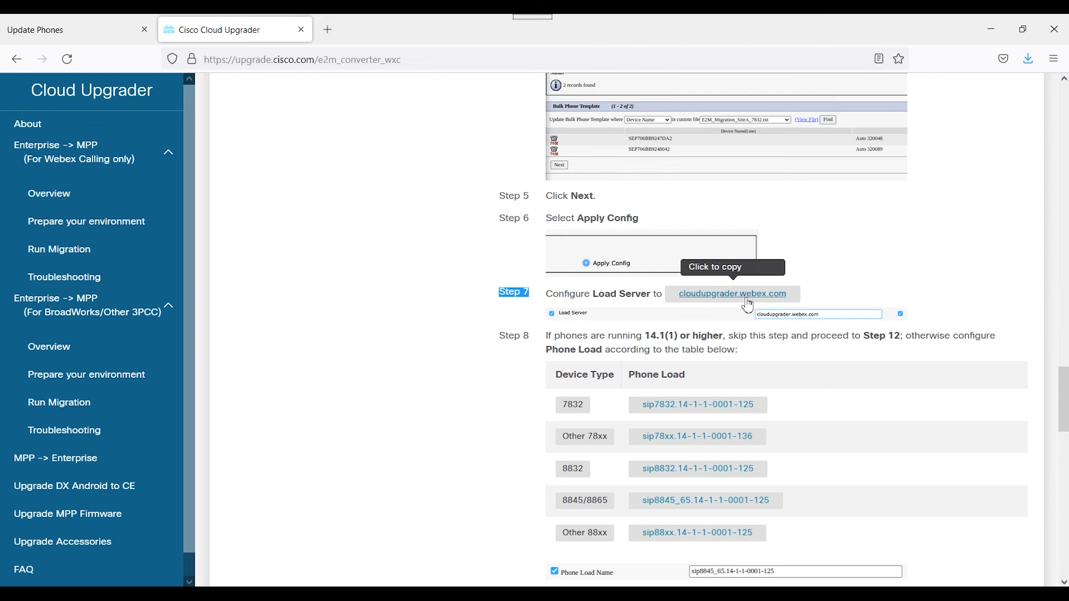
click(767, 298)
click(97, 39)
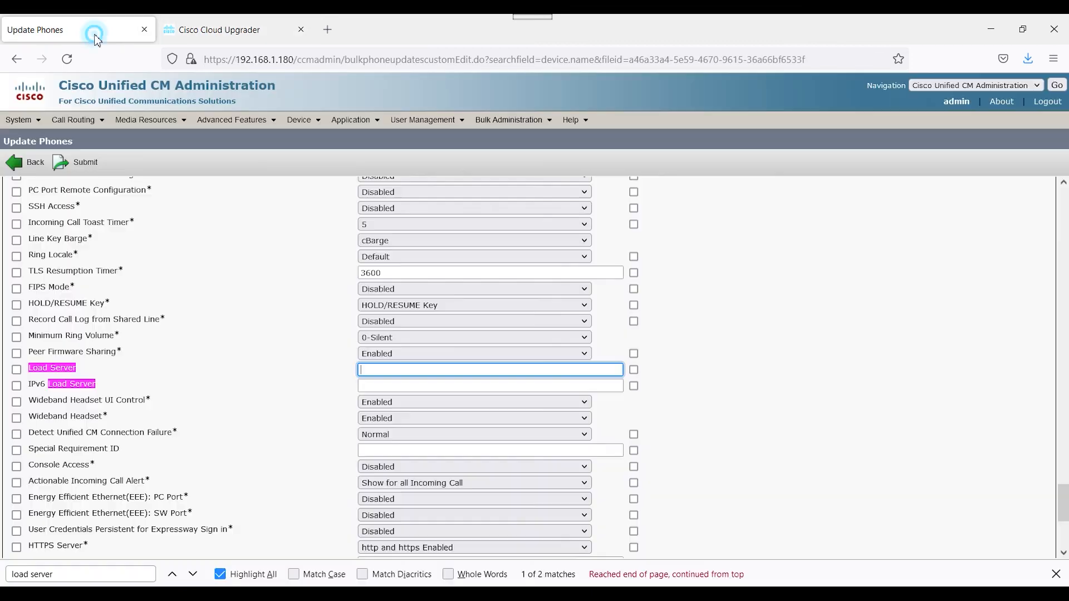
right_click(399, 369)
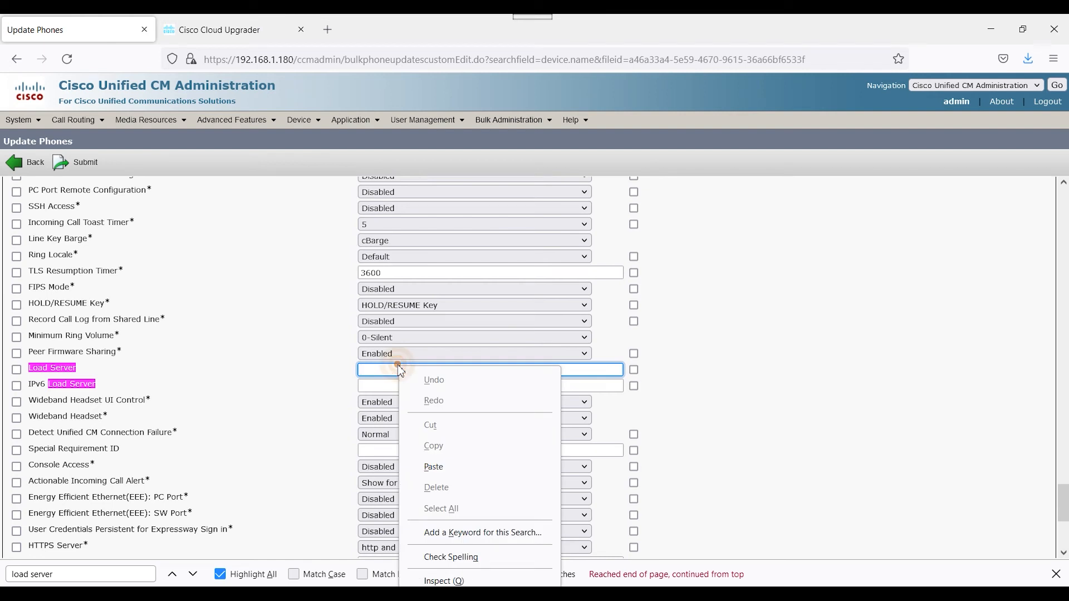
click(435, 467)
Mark the Load Server parameter for update and enable its override of common settings.
click(634, 370)
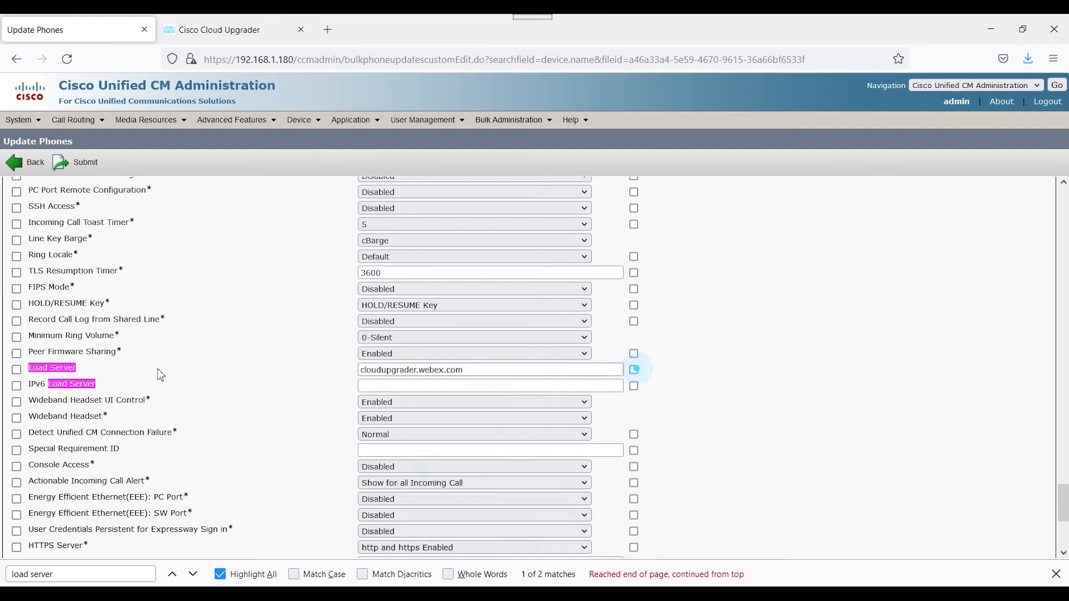
click(16, 370)
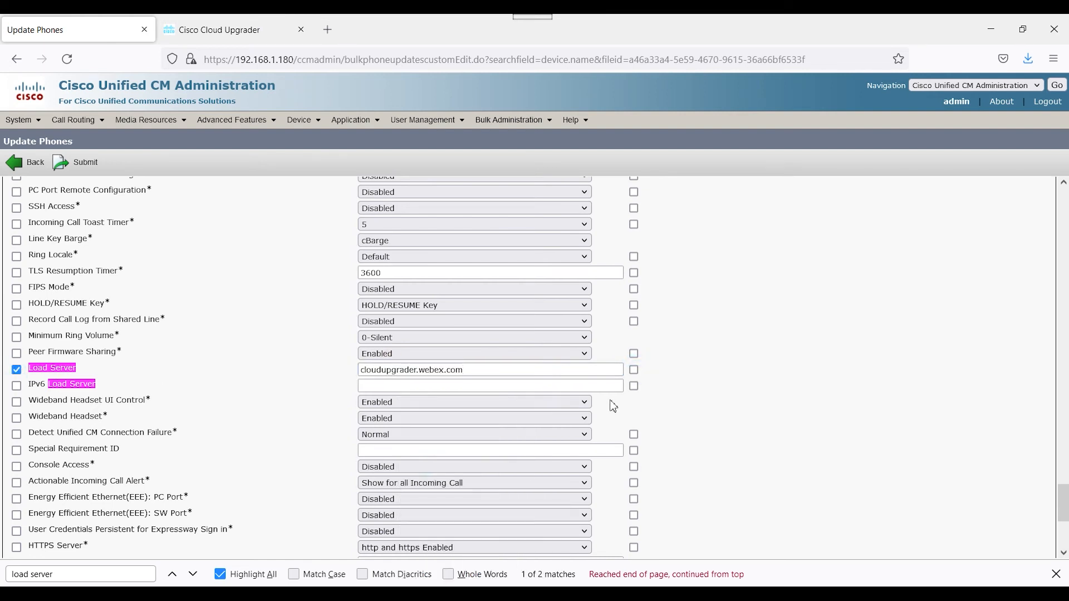
click(634, 371)
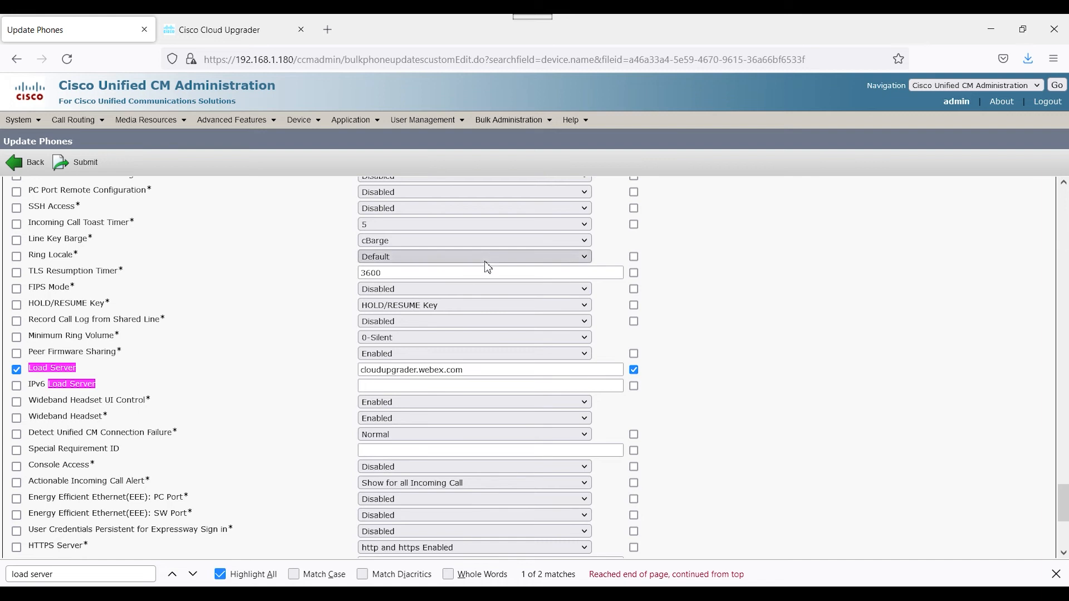
Leave the update form for the phone list and reopen the bulk phone update based on a custom file.
mouse_move(301, 120)
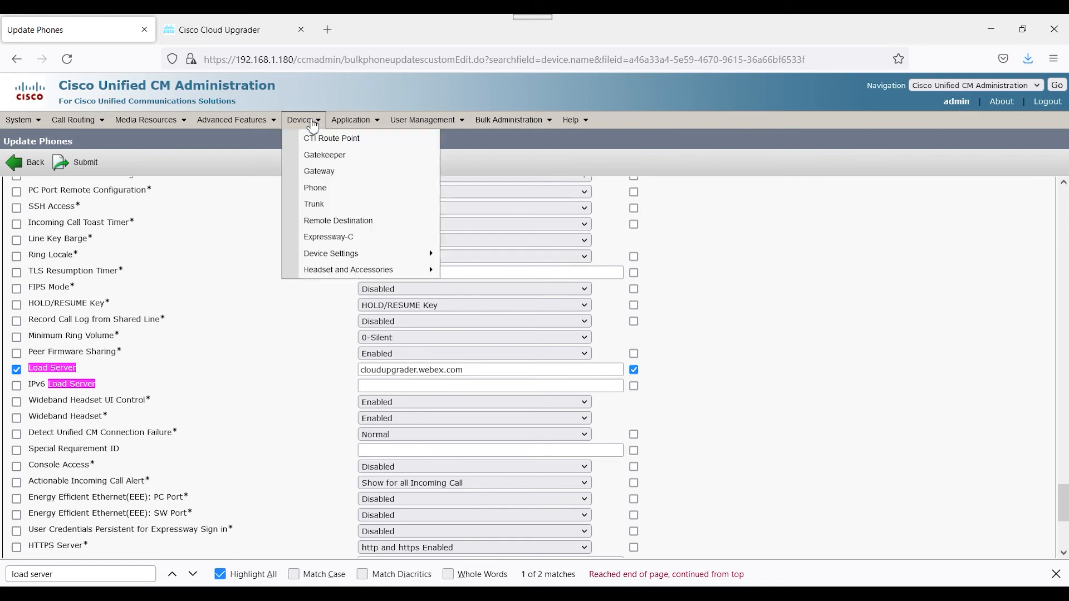
click(323, 192)
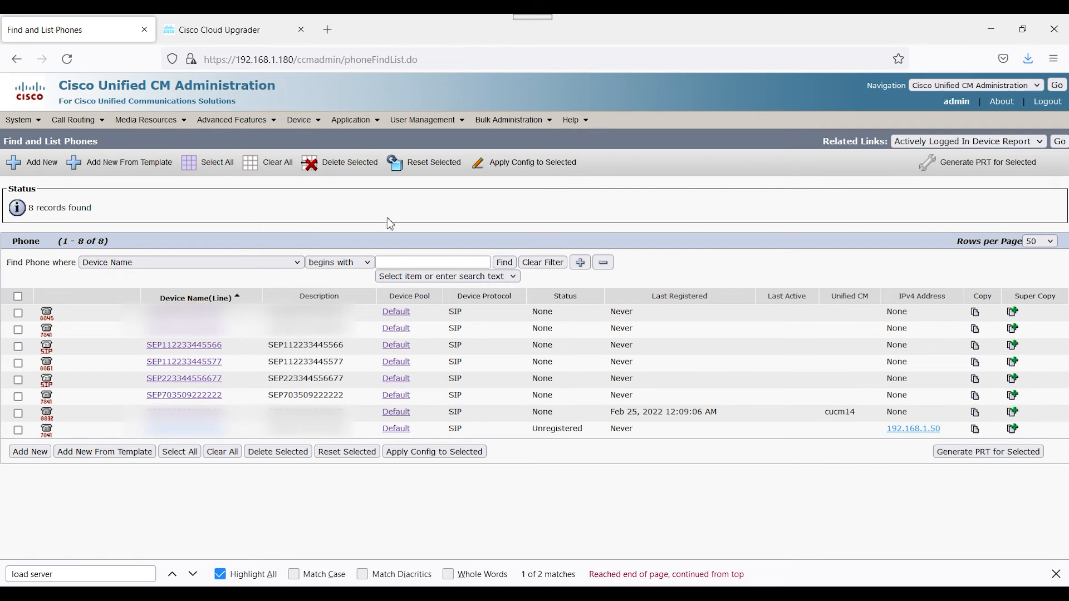
mouse_move(512, 120)
mouse_move(538, 162)
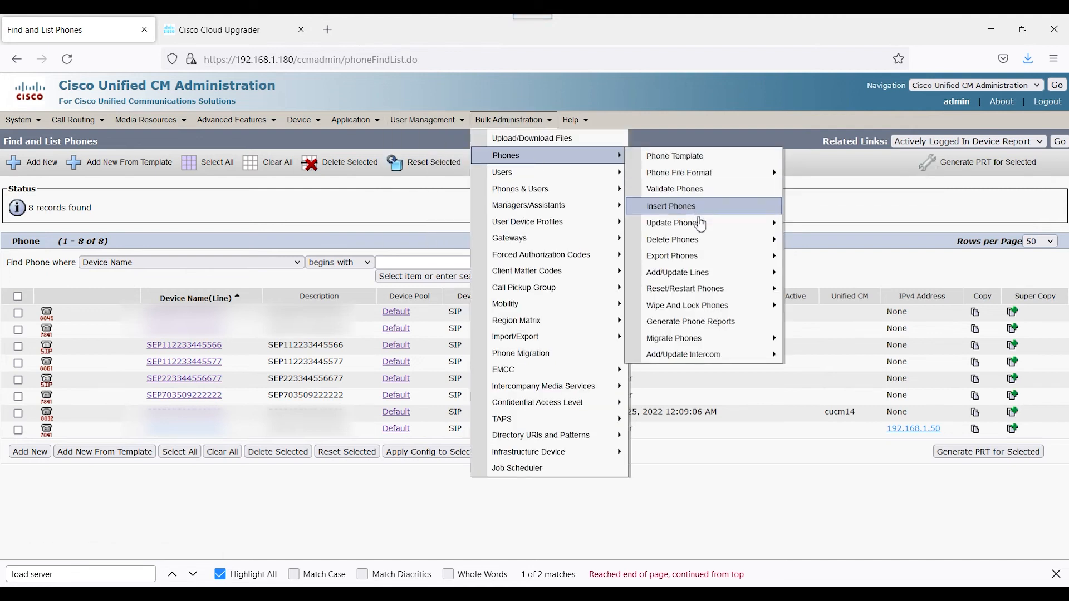
mouse_move(702, 223)
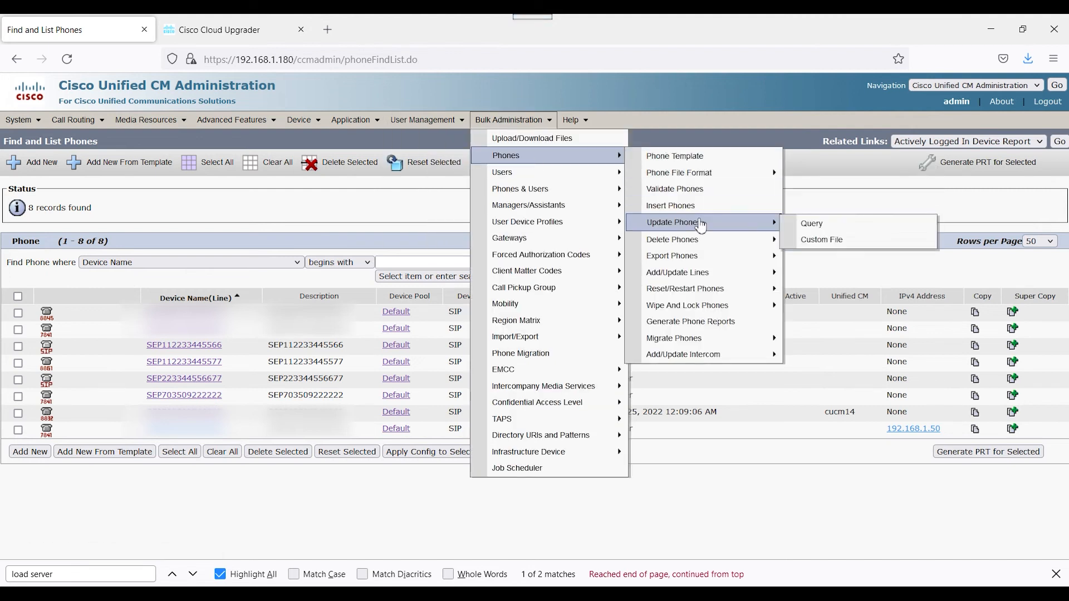
click(817, 243)
Choose test1.txt as the custom file and view its contents, highlighting the digits of the listed device name.
click(386, 265)
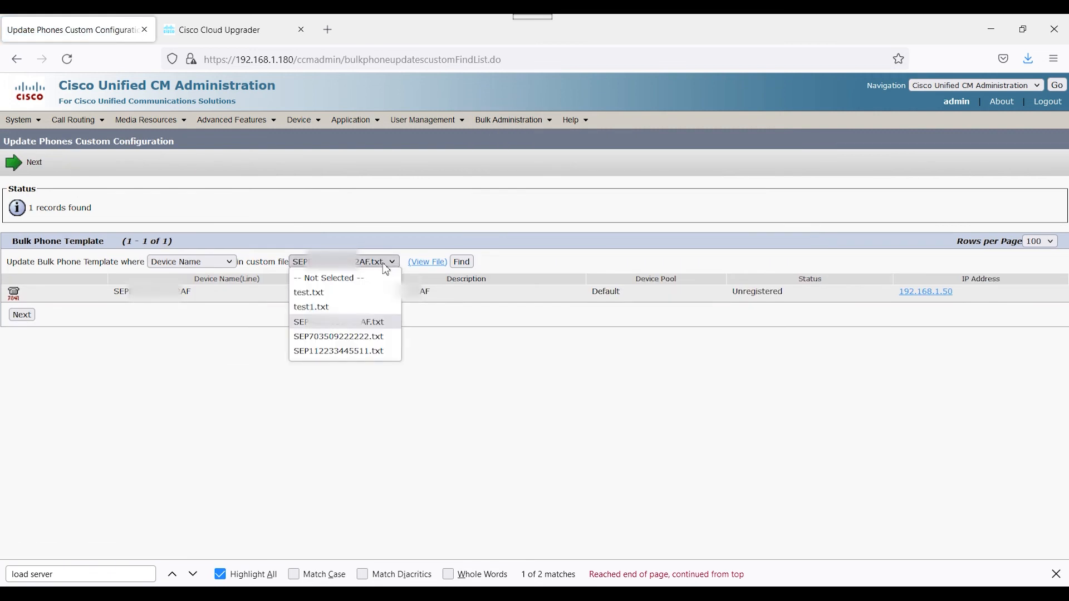
click(366, 307)
click(437, 268)
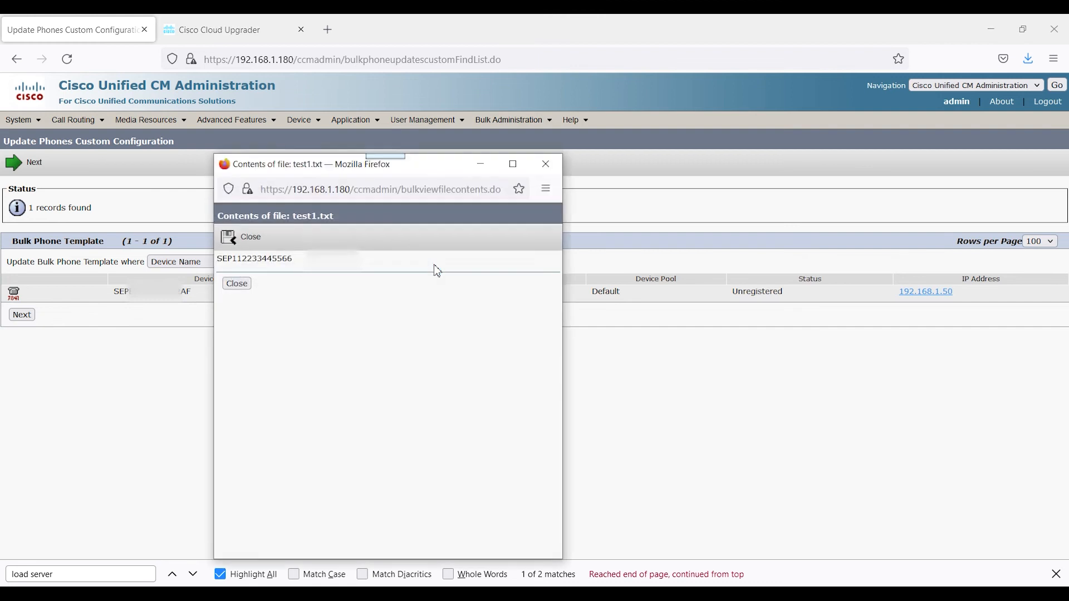
drag(295, 264, 243, 270)
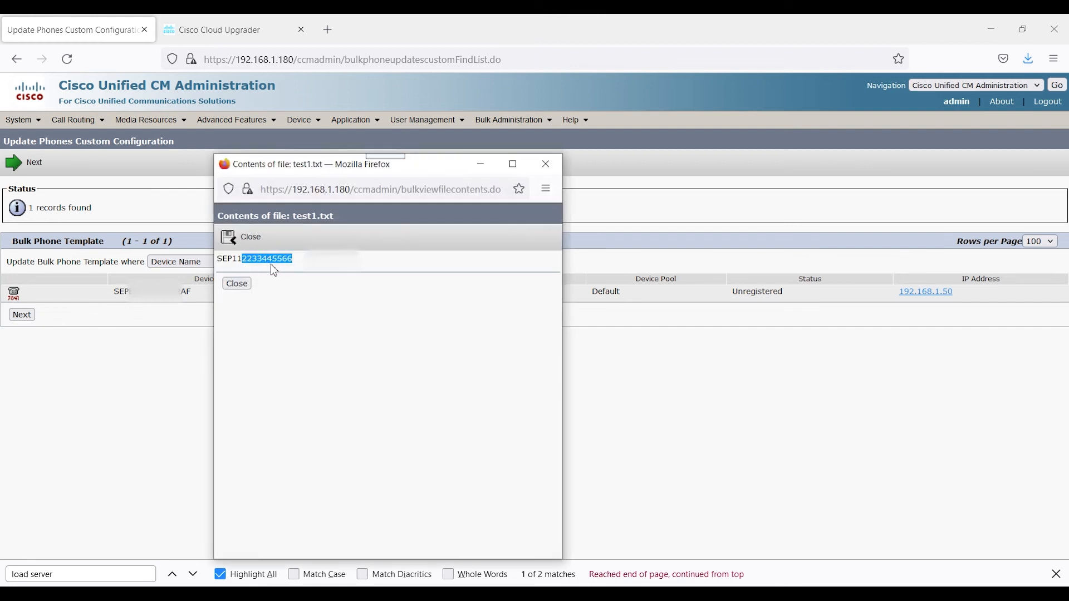
click(285, 263)
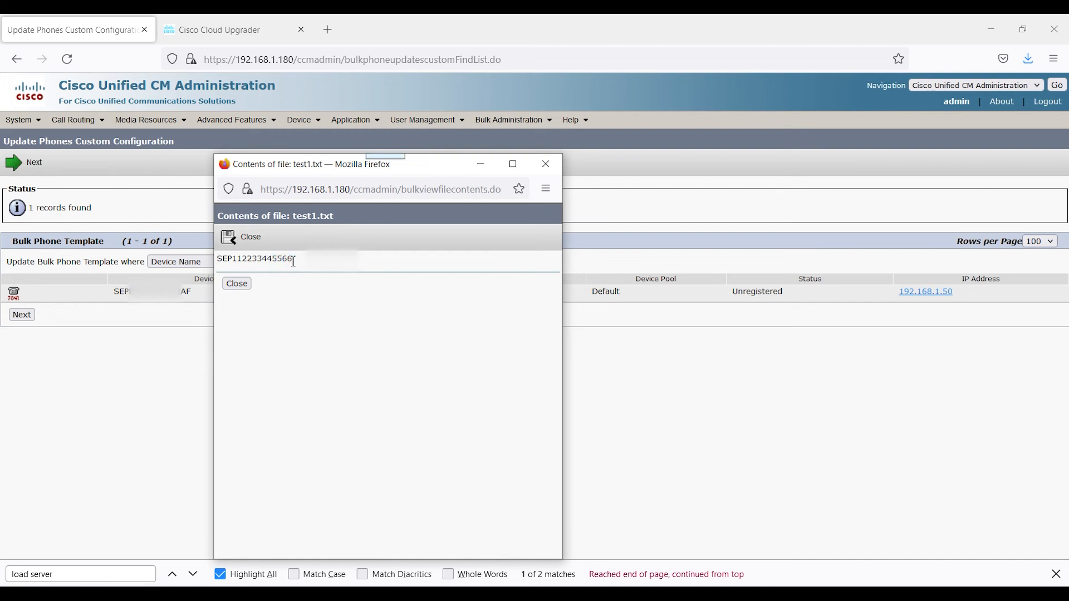
drag(294, 261, 264, 258)
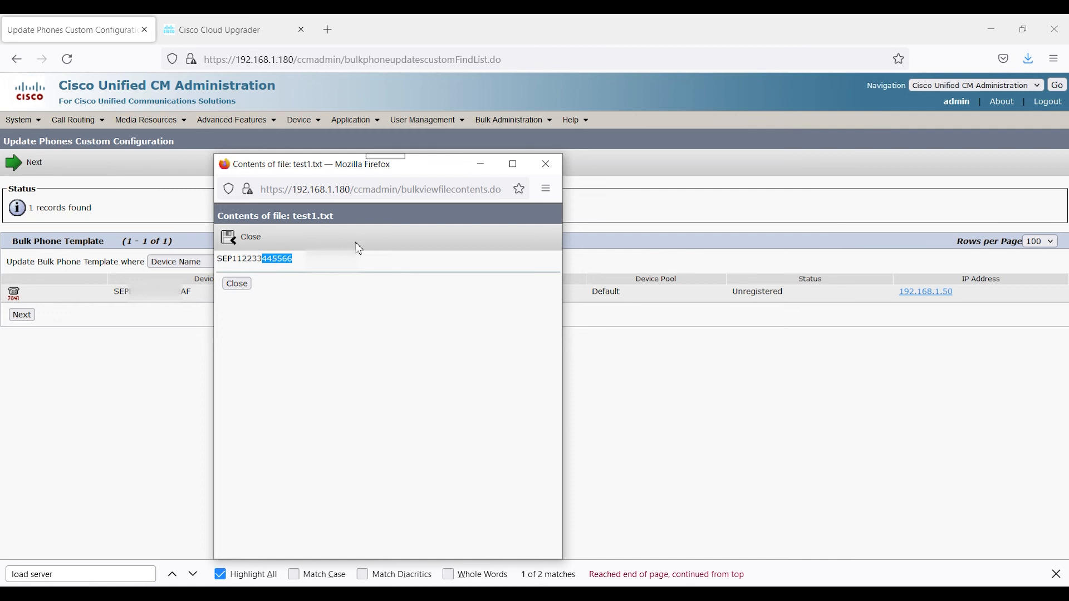
click(545, 164)
mouse_move(304, 121)
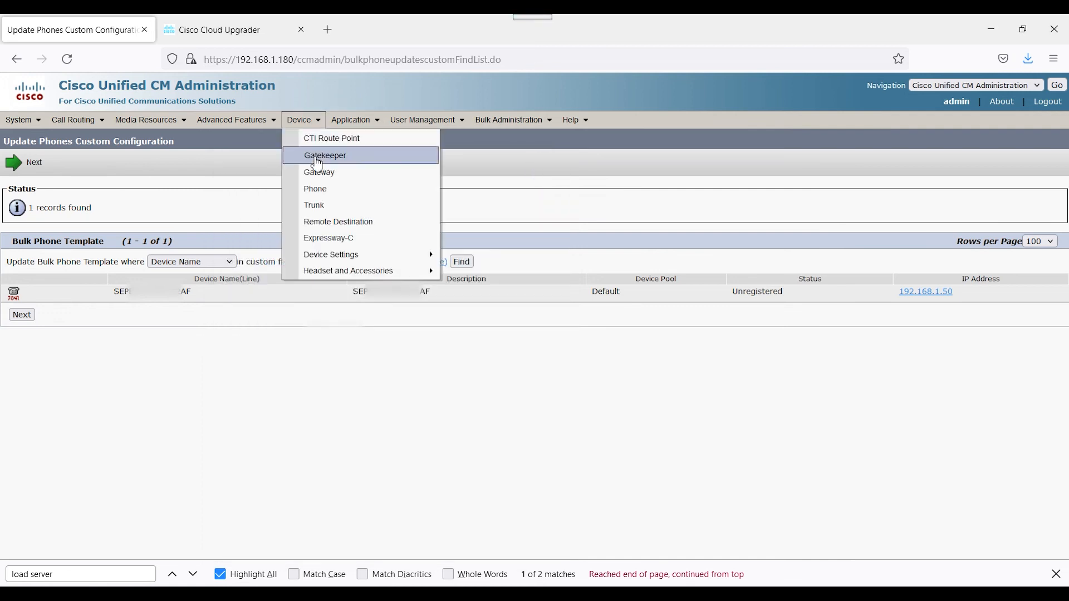
click(315, 190)
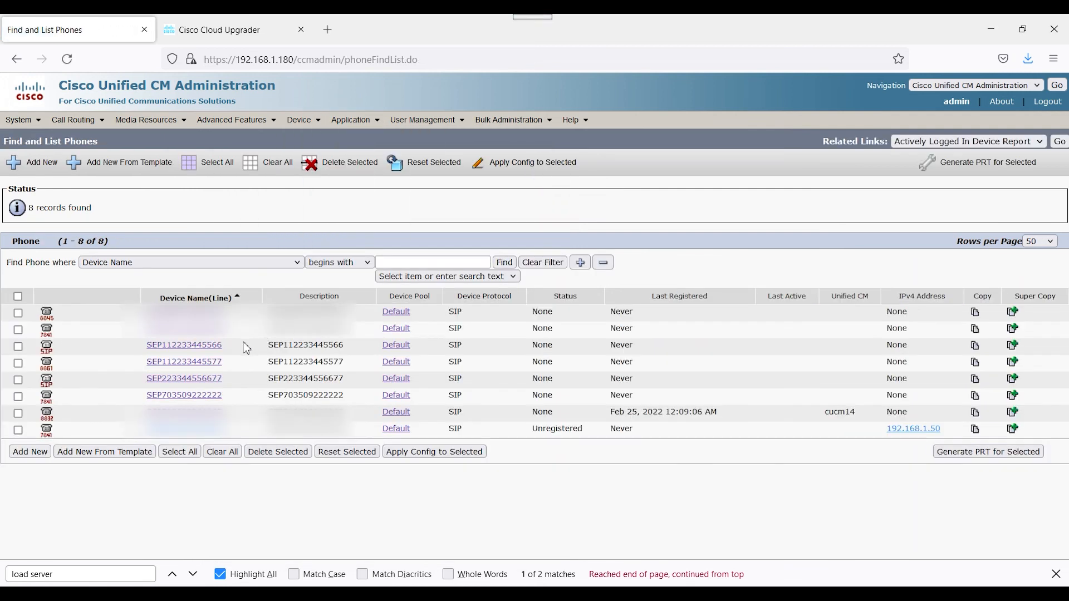
drag(225, 346, 155, 353)
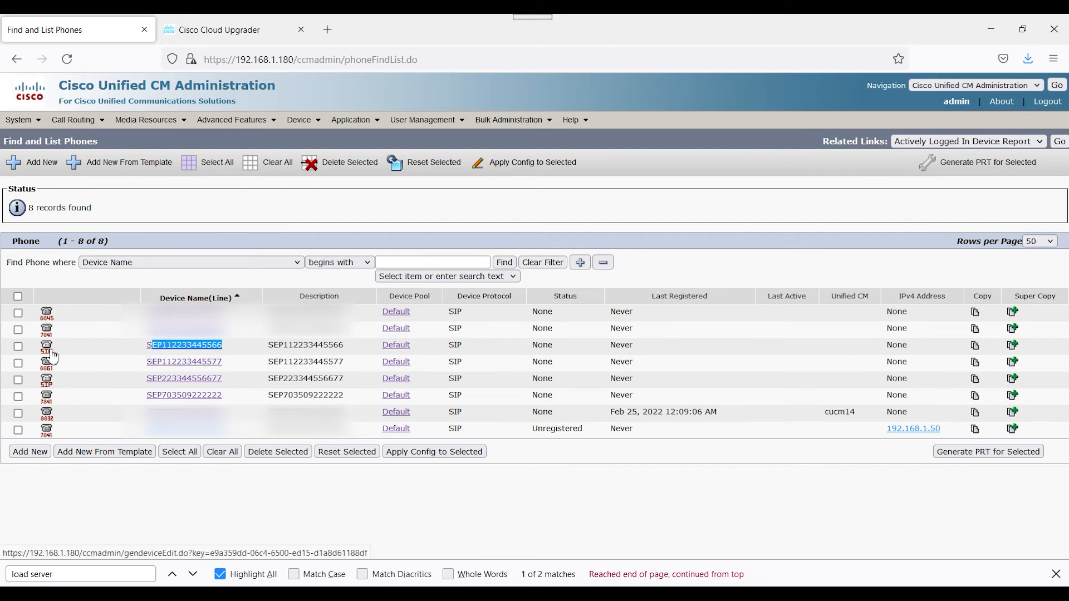
mouse_move(56, 357)
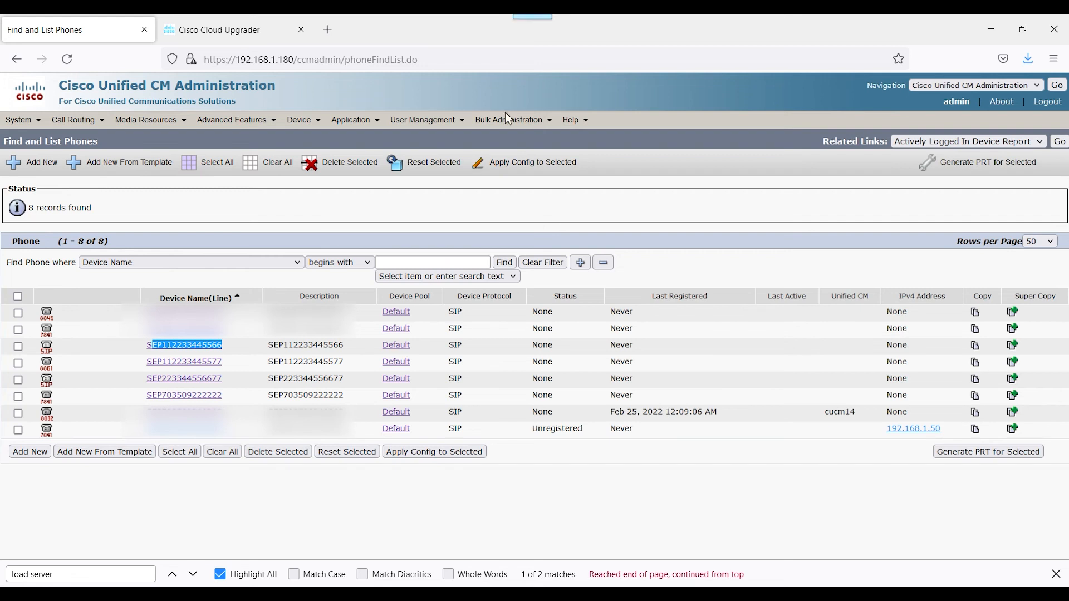
Review the CUCM bulk migration steps in the Cisco Cloud Upgrader guide, examining the Phone Load tables in Steps 8 and 12.
click(236, 37)
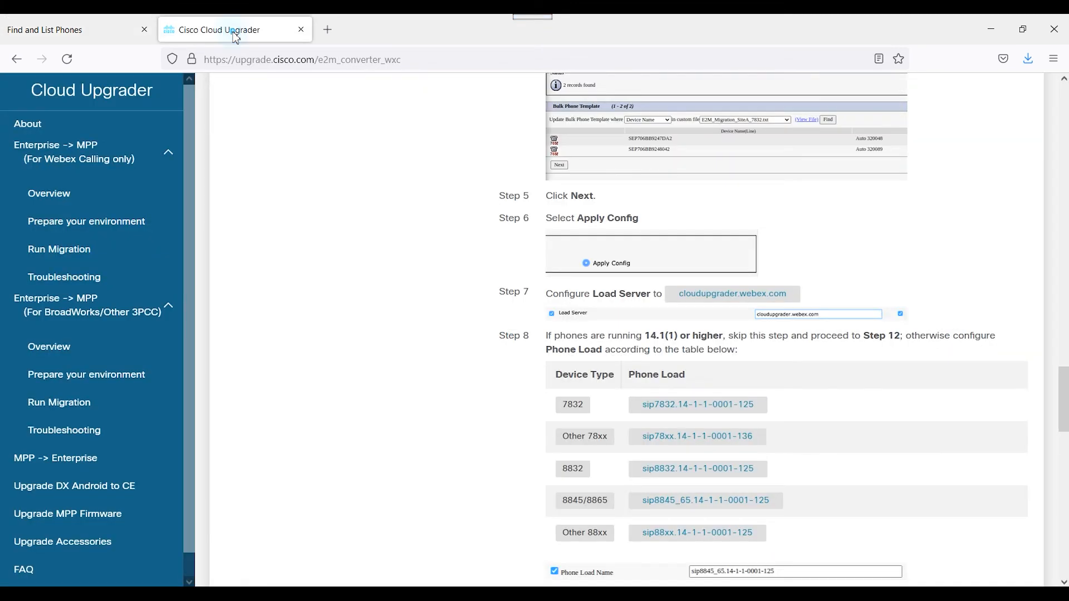
scroll(849, 276, up, 10)
scroll(786, 264, up, 10)
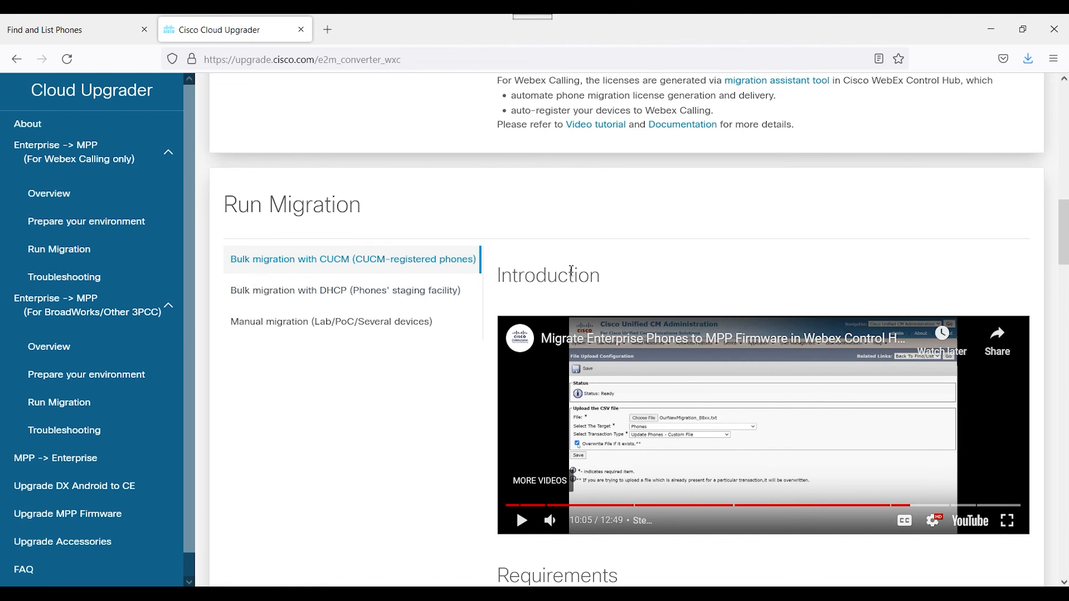
scroll(573, 281, down, 15)
scroll(585, 278, down, 3)
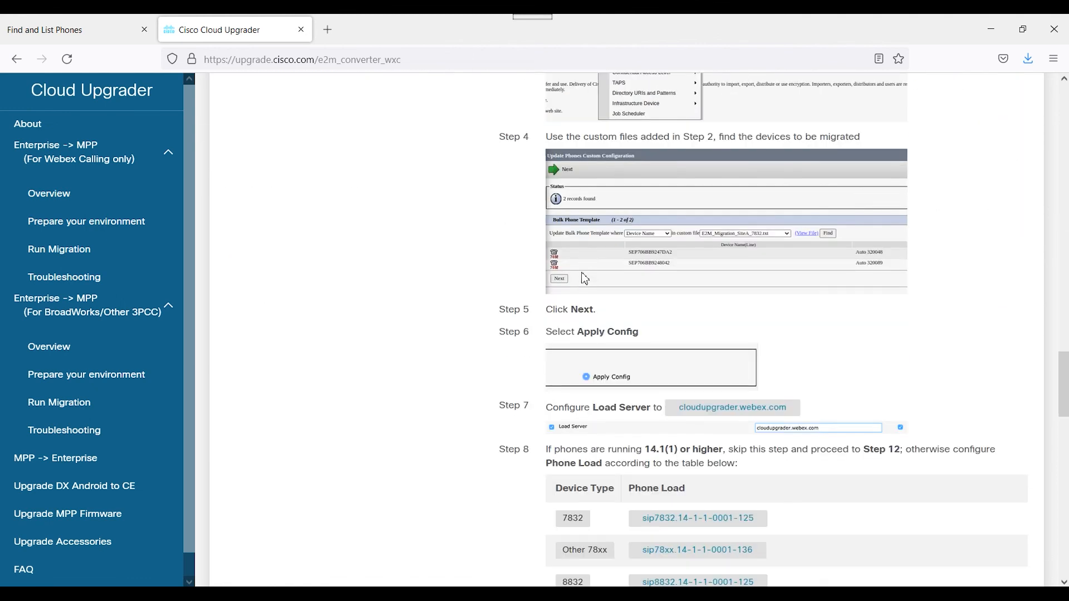
scroll(585, 278, up, 1)
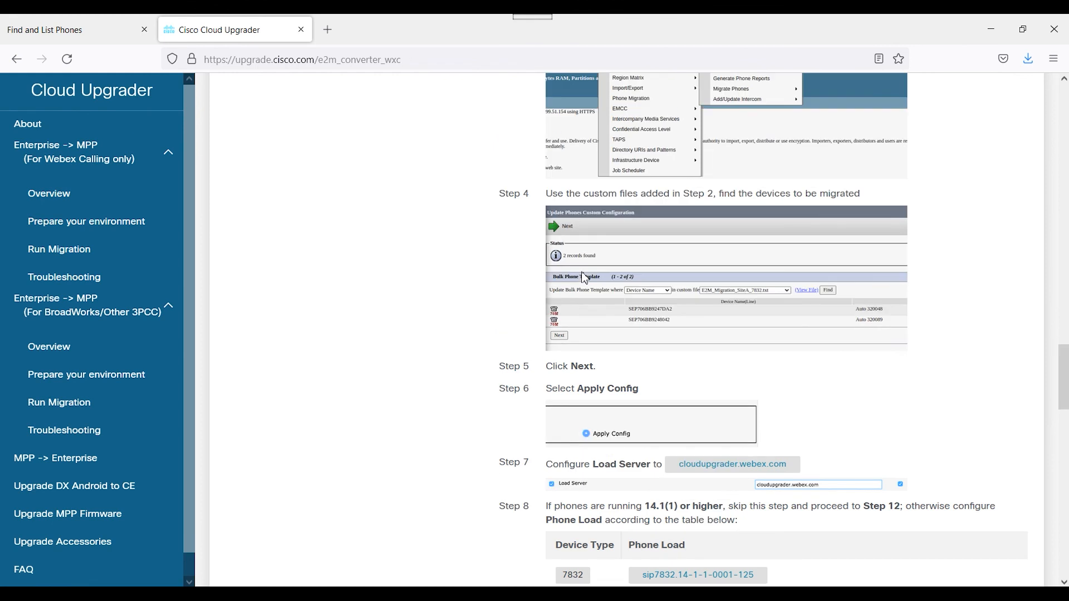
scroll(584, 279, down, 3)
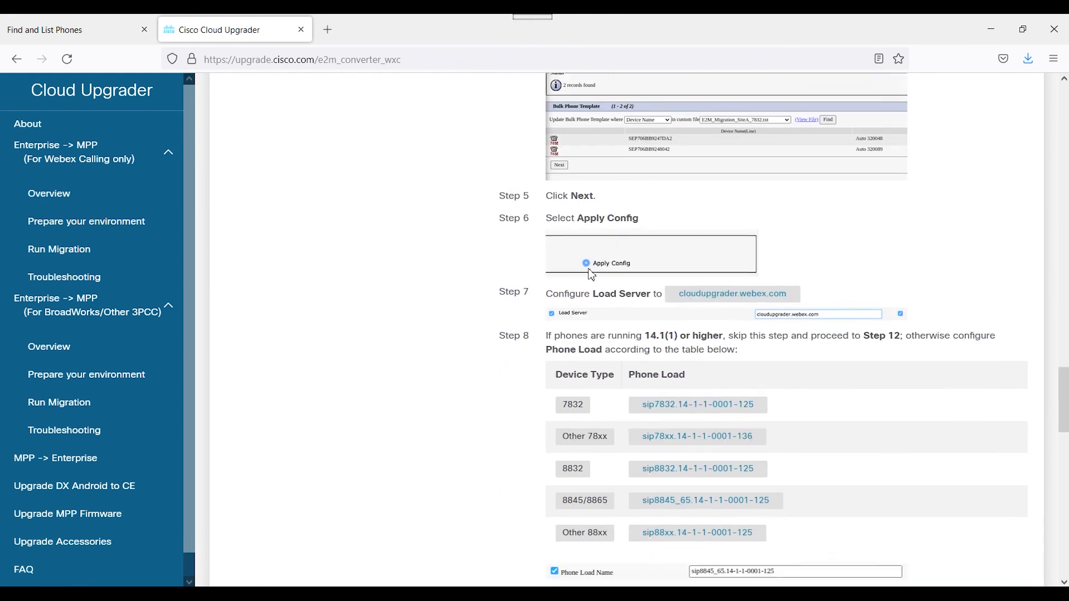
scroll(591, 275, down, 1)
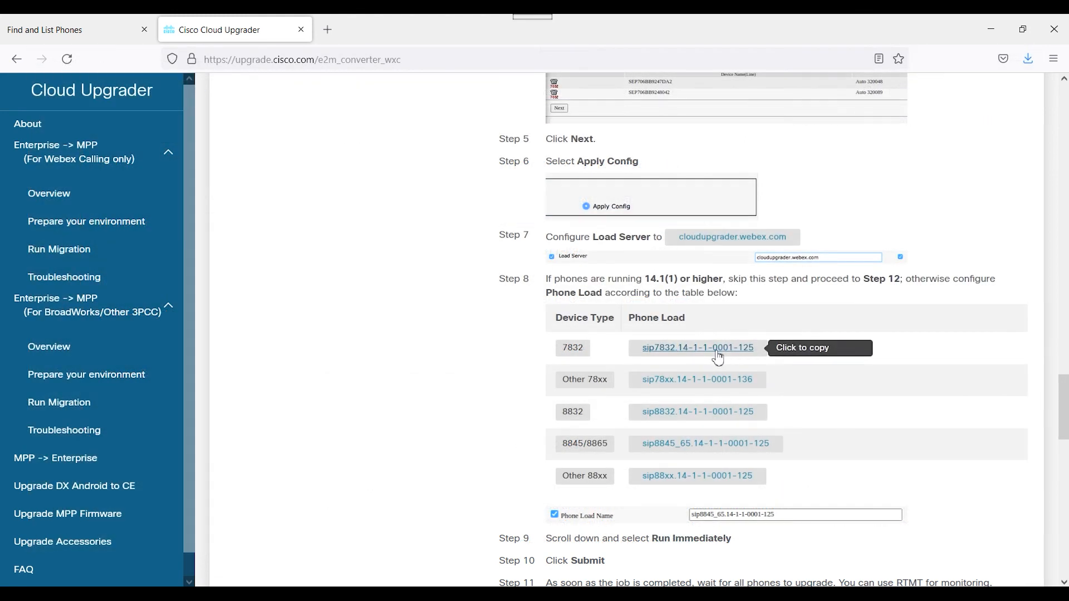
scroll(718, 357, down, 5)
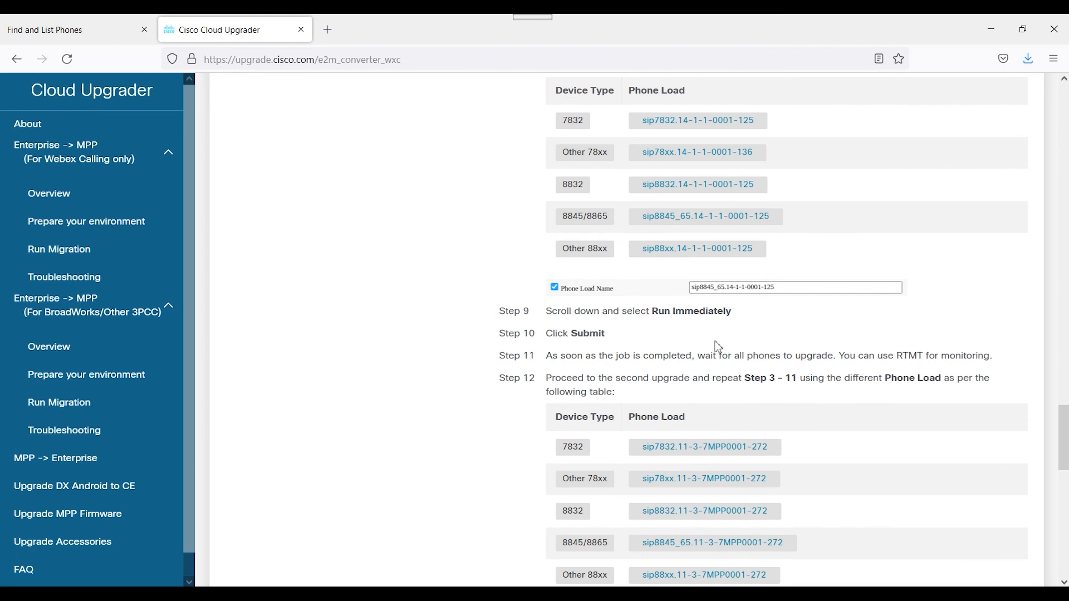